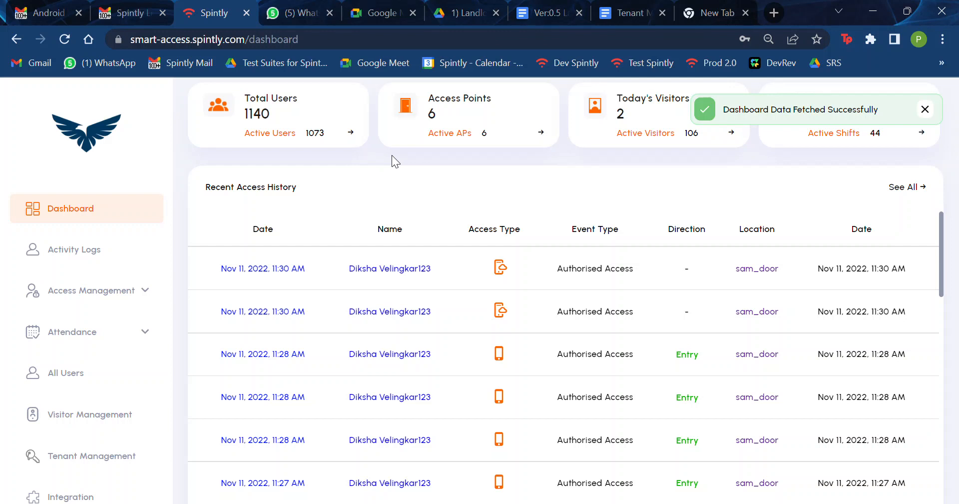
# Step: Go to Tenant Management and start a new tenant with Add Tenant
pyautogui.click(121, 470)
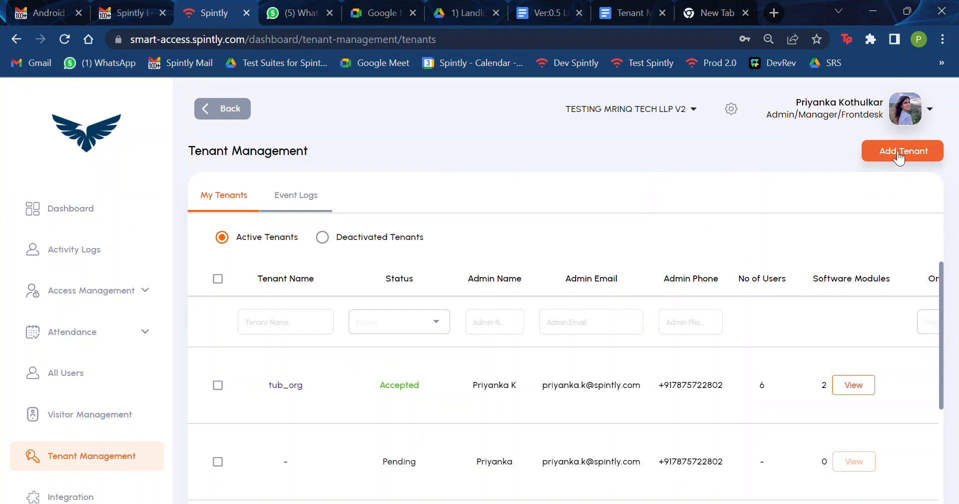
pyautogui.click(905, 152)
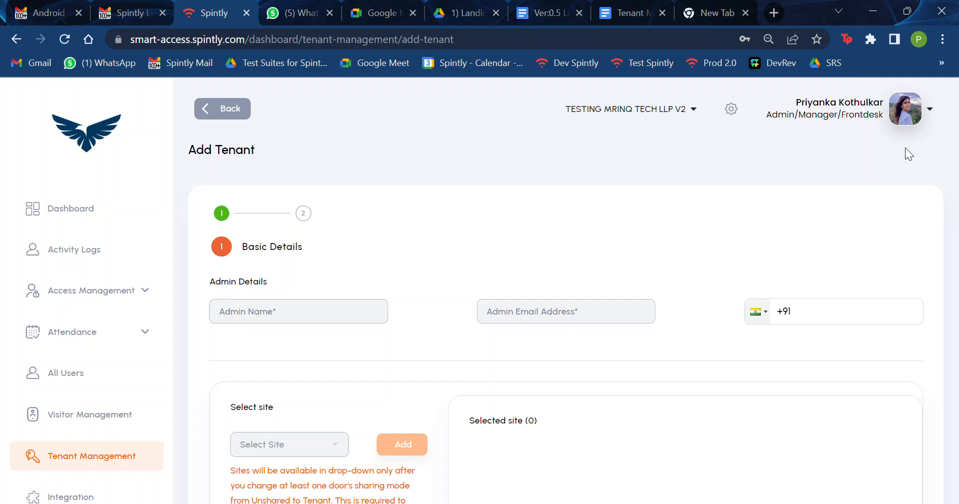
# Step: Enter the admin's first name, e-mail address and mobile number under Admin Details
pyautogui.click(354, 320)
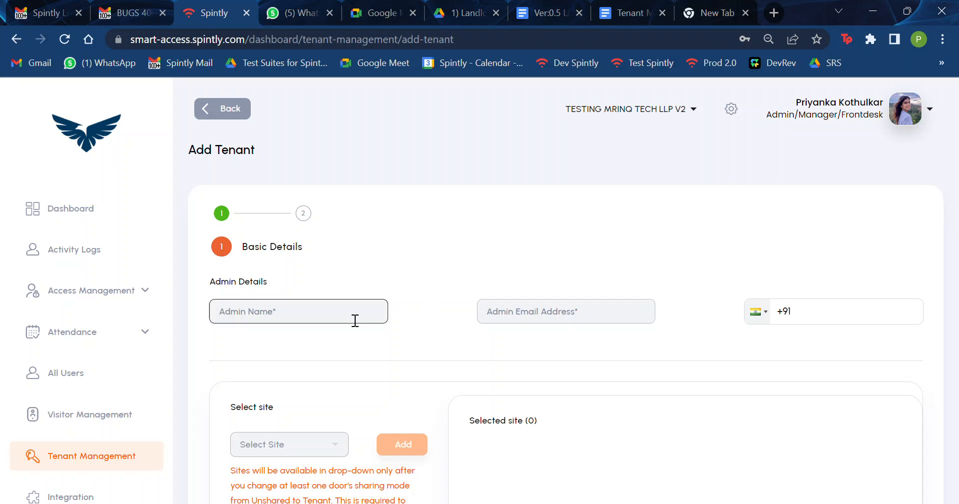
pyautogui.click(330, 321)
pyautogui.click(569, 324)
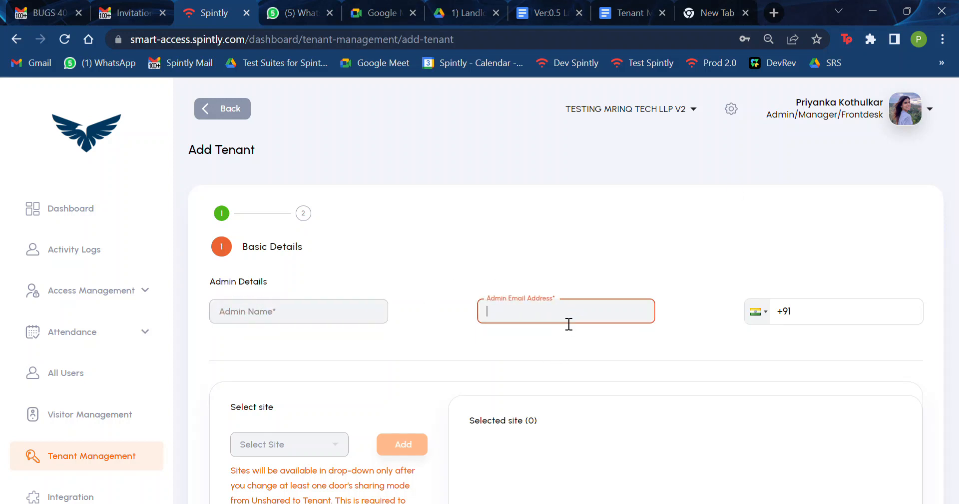
pyautogui.click(821, 328)
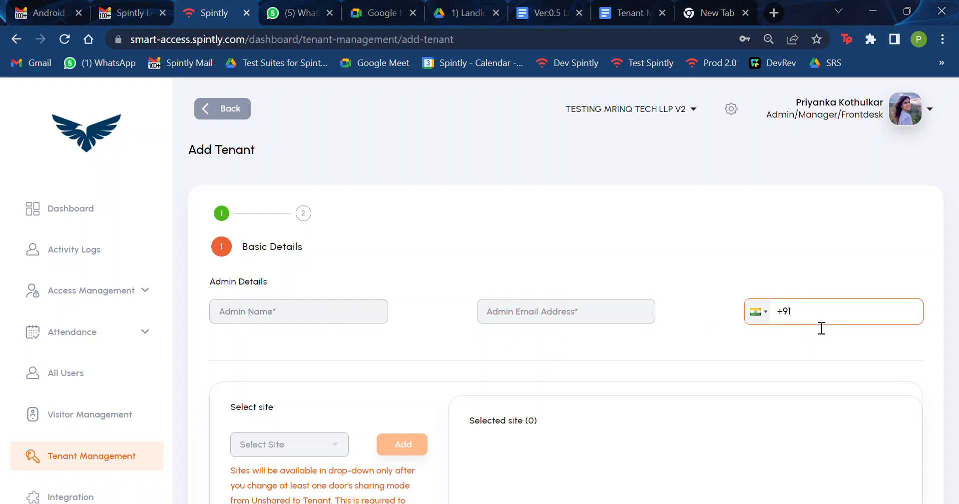
pyautogui.click(351, 319)
pyautogui.write('P')
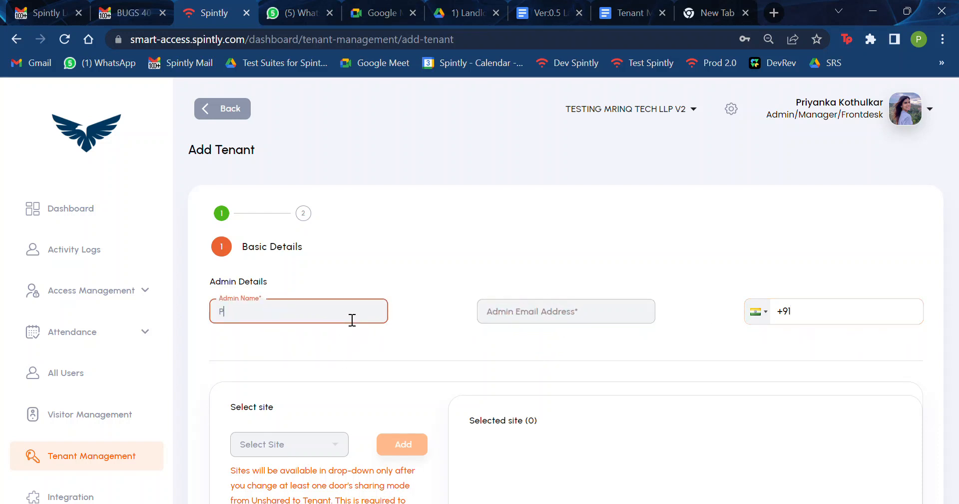
pyautogui.write('riyanka')
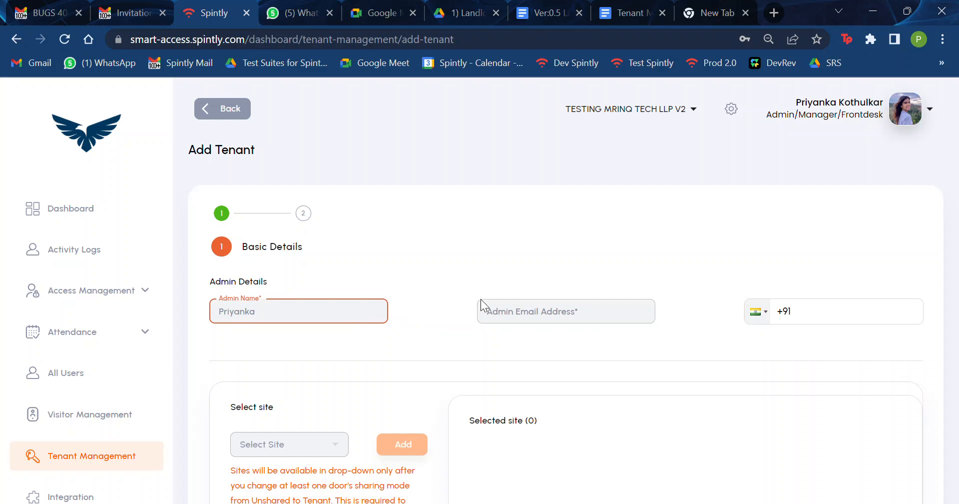
pyautogui.click(520, 316)
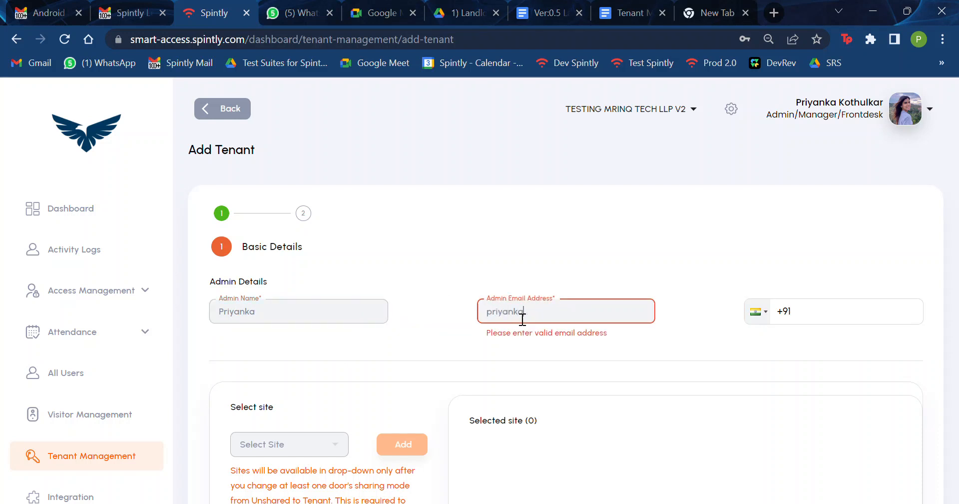
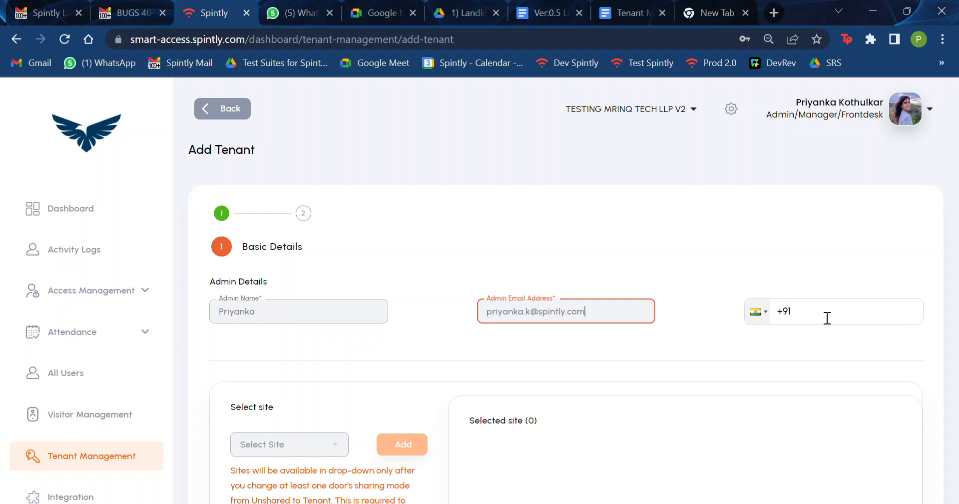
pyautogui.click(828, 318)
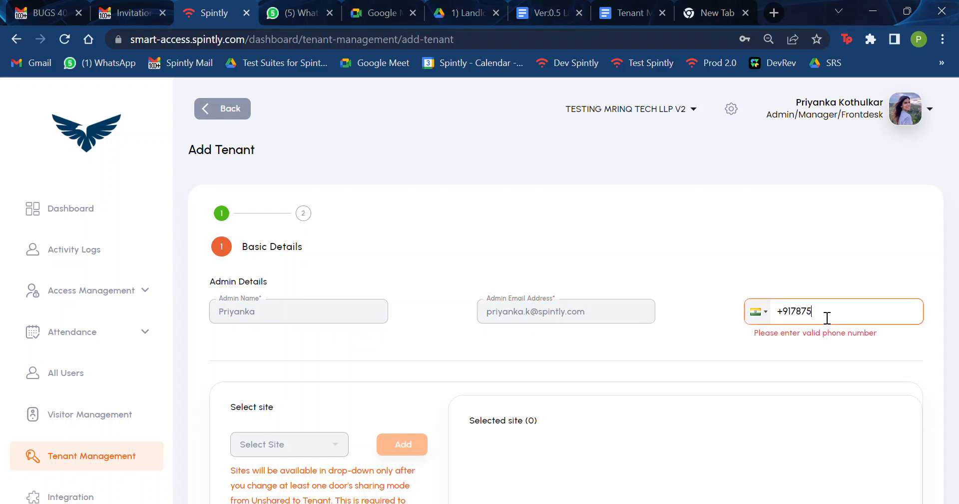
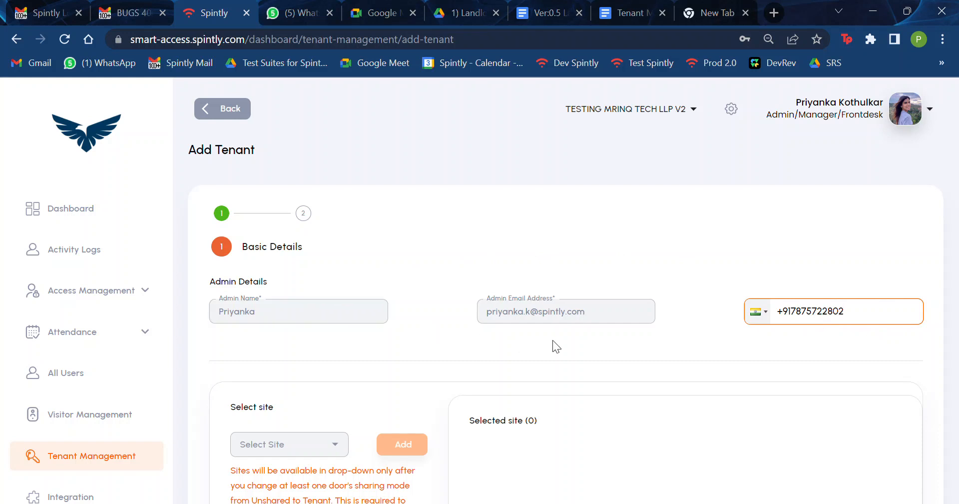
pyautogui.scroll(-4, 603, 338)
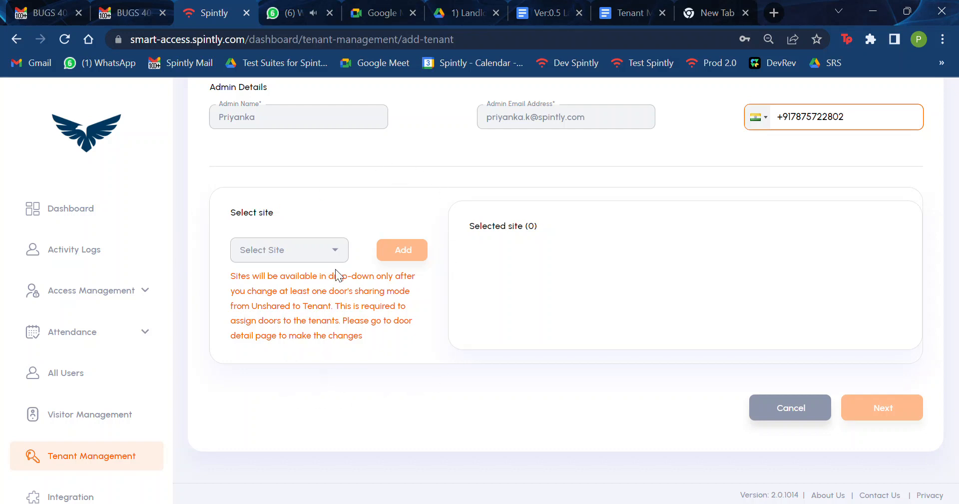
# Step: Choose sites Its4am and FR_QA and add both to Selected site
pyautogui.click(340, 247)
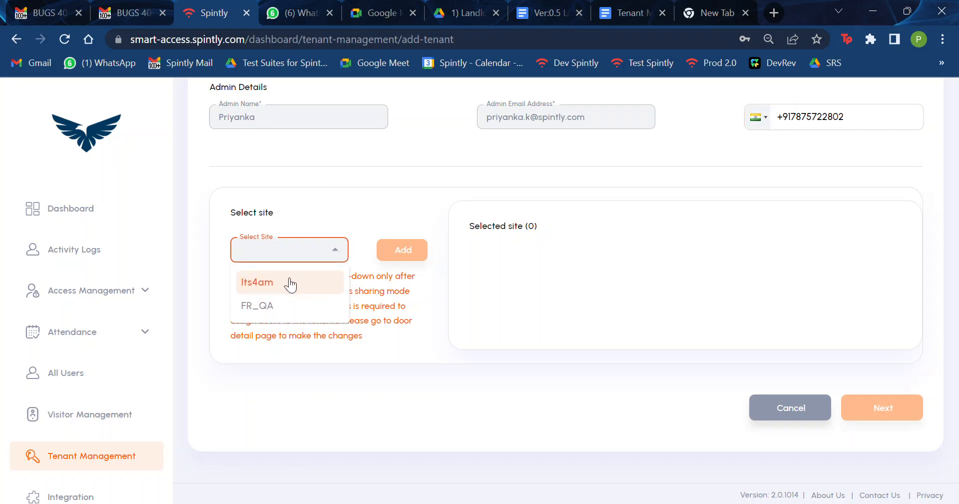
pyautogui.click(291, 284)
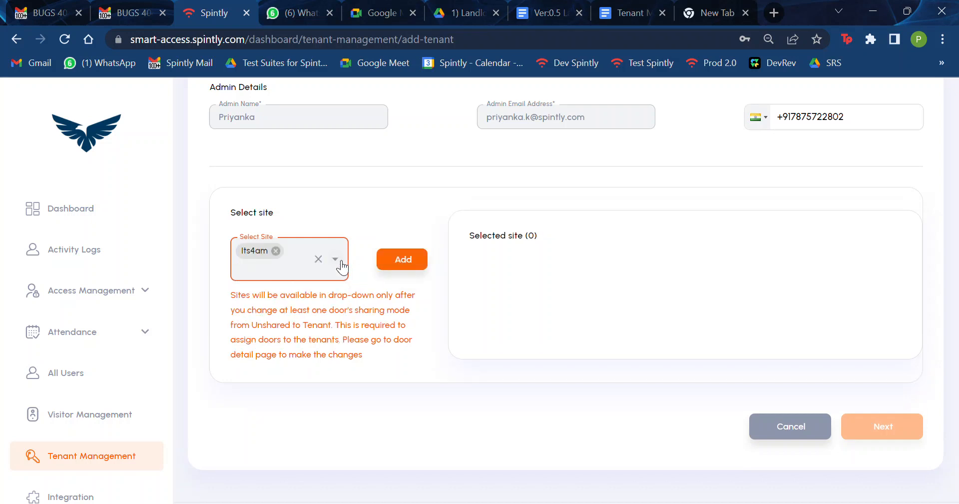
pyautogui.click(335, 259)
pyautogui.click(293, 304)
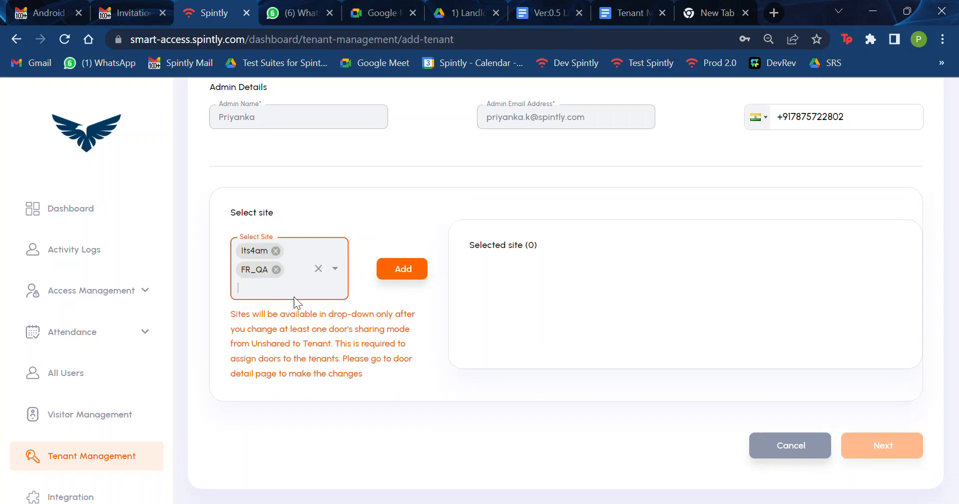
pyautogui.click(402, 271)
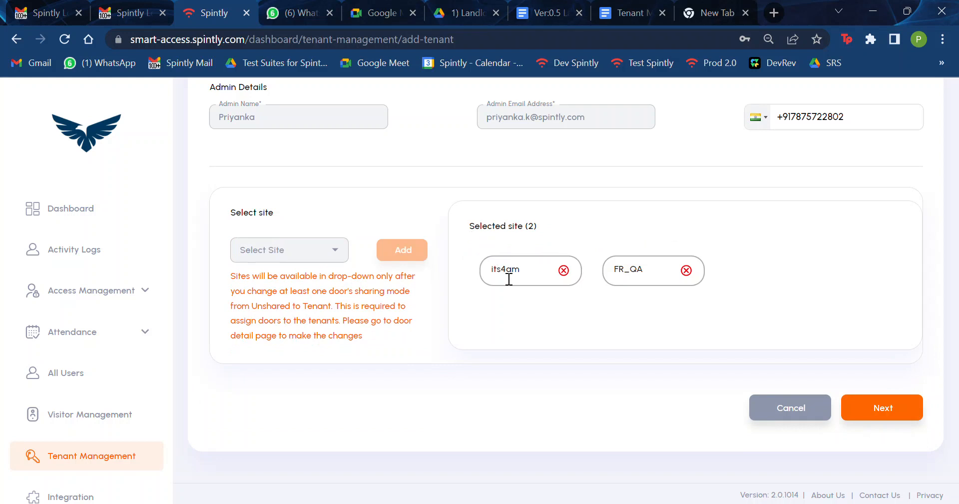
pyautogui.scroll(1, 553, 231)
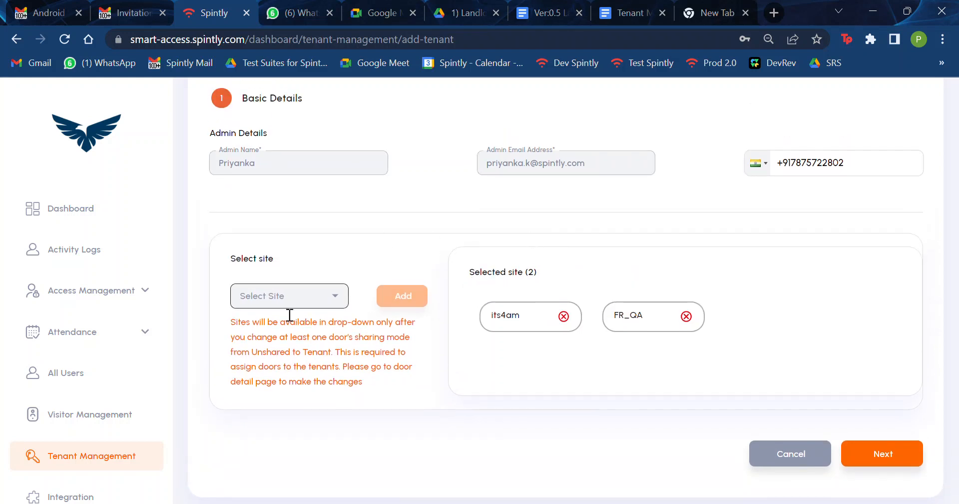
# Step: Continue to the Assign Doors step and view the Its4am site's doors
pyautogui.click(919, 457)
pyautogui.scroll(-2, 355, 367)
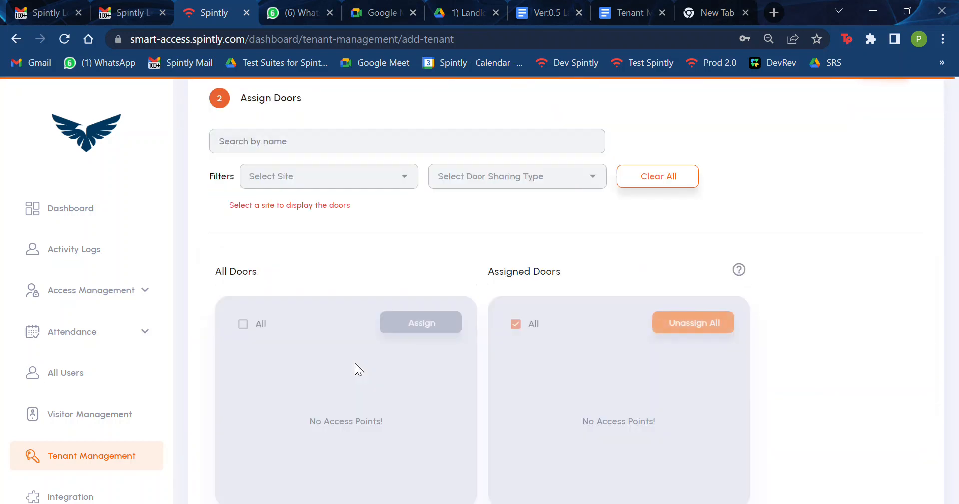
pyautogui.scroll(-2, 345, 442)
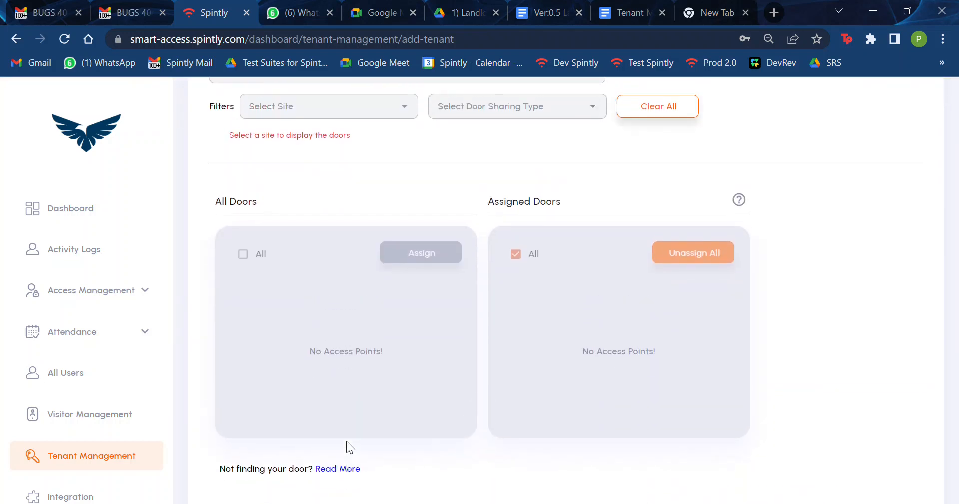
pyautogui.scroll(1, 346, 448)
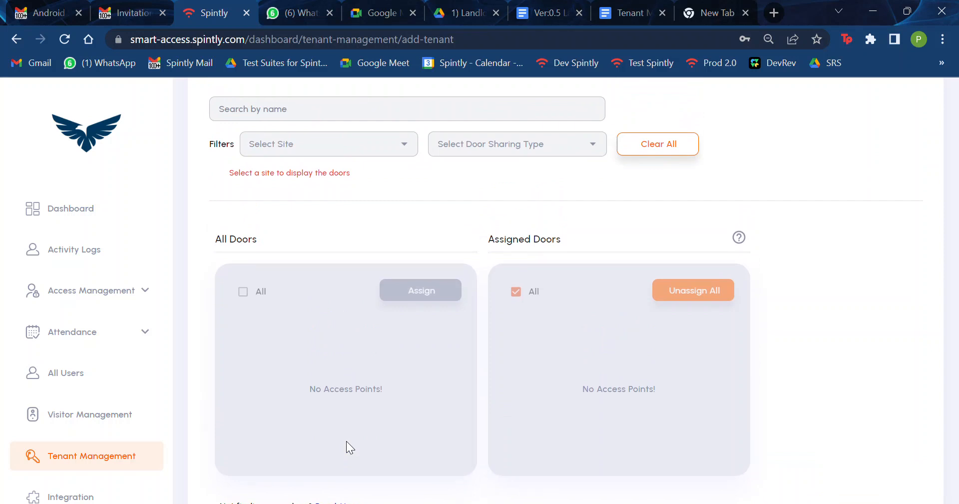
pyautogui.click(414, 152)
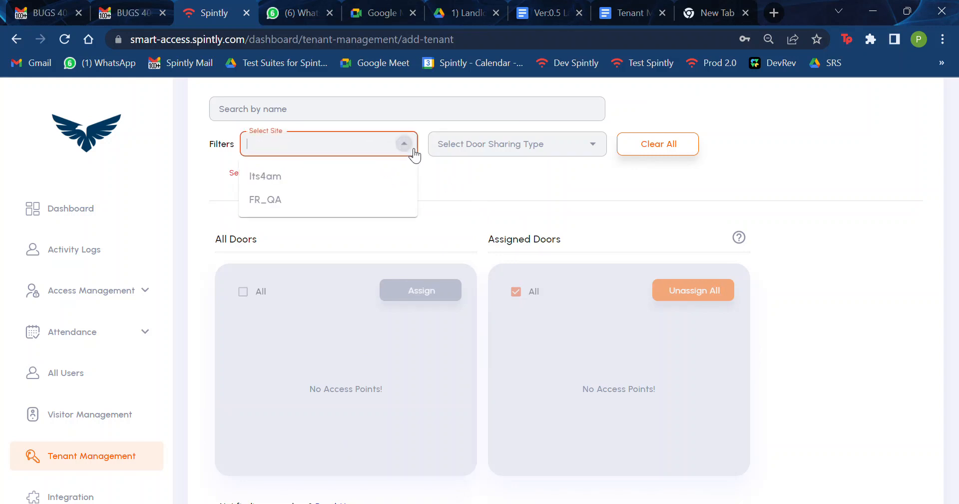
pyautogui.click(292, 180)
pyautogui.scroll(-3, 373, 240)
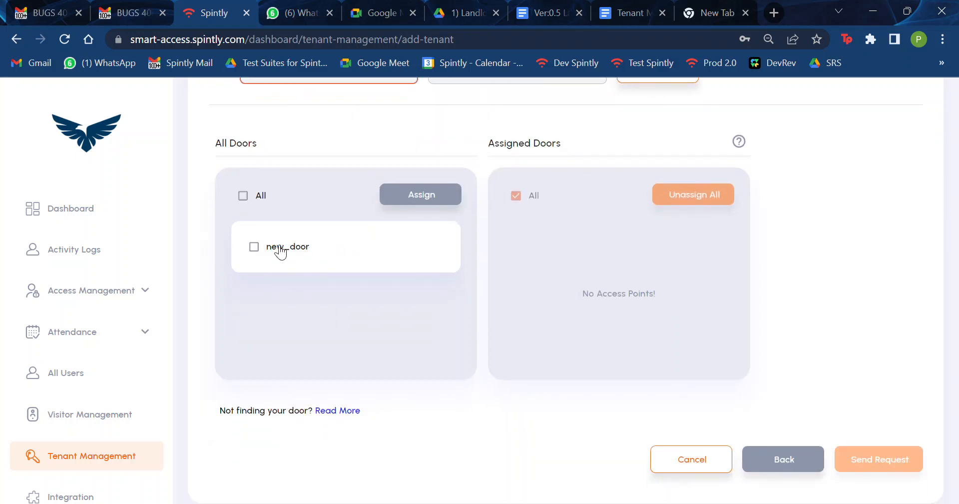
pyautogui.scroll(2, 281, 252)
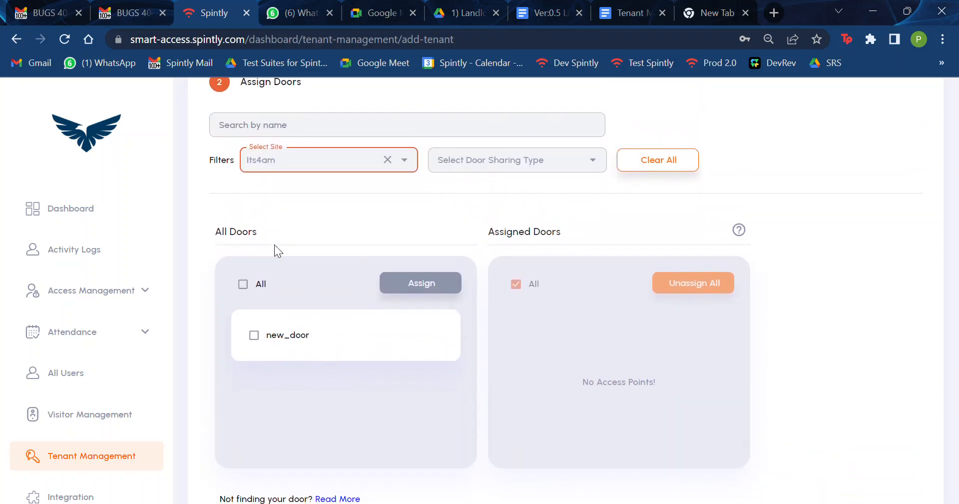
# Step: Assign all FR_QA doors, Door Lock 1, to the tenant
pyautogui.click(412, 165)
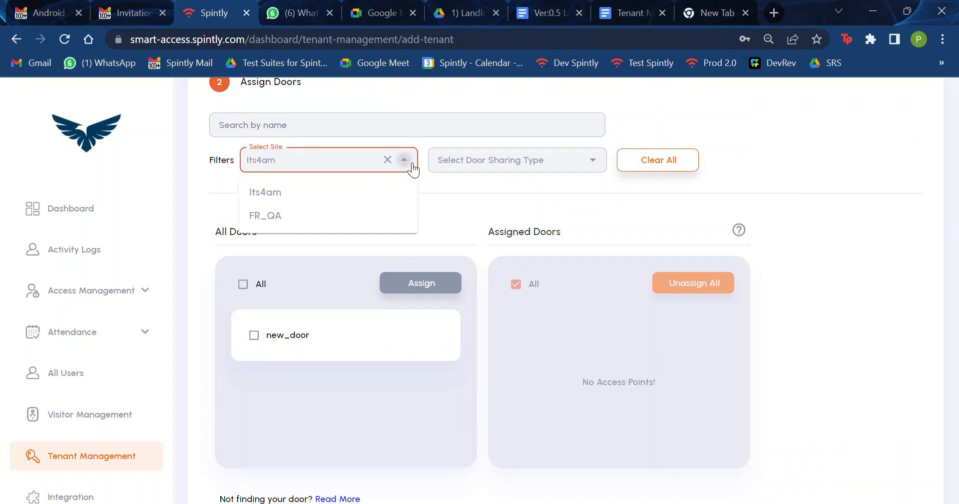
pyautogui.click(305, 224)
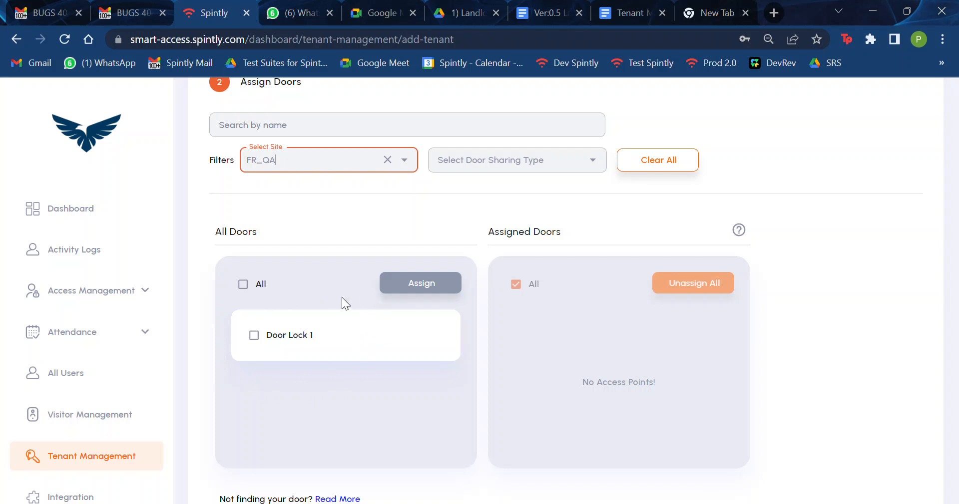
pyautogui.click(260, 283)
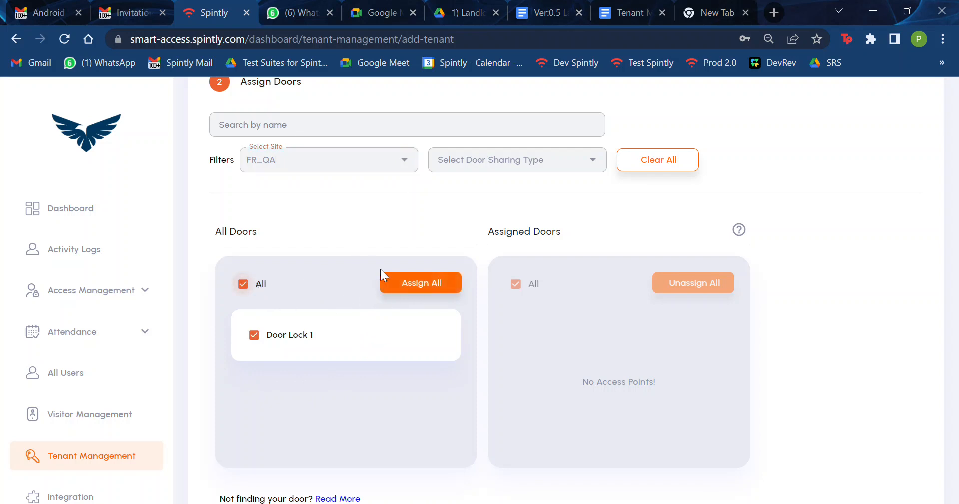
pyautogui.click(437, 283)
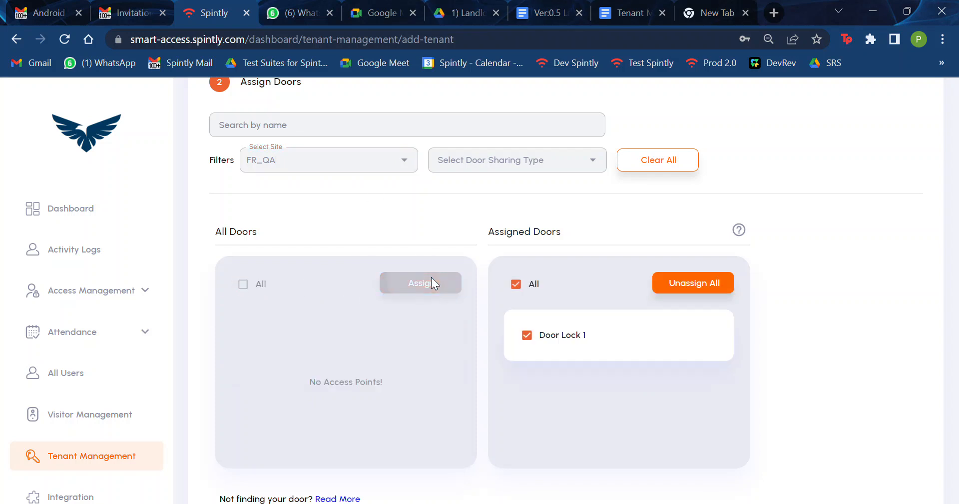
# Step: Switch the site to Its4am and assign new_door to the tenant
pyautogui.click(413, 170)
pyautogui.click(314, 193)
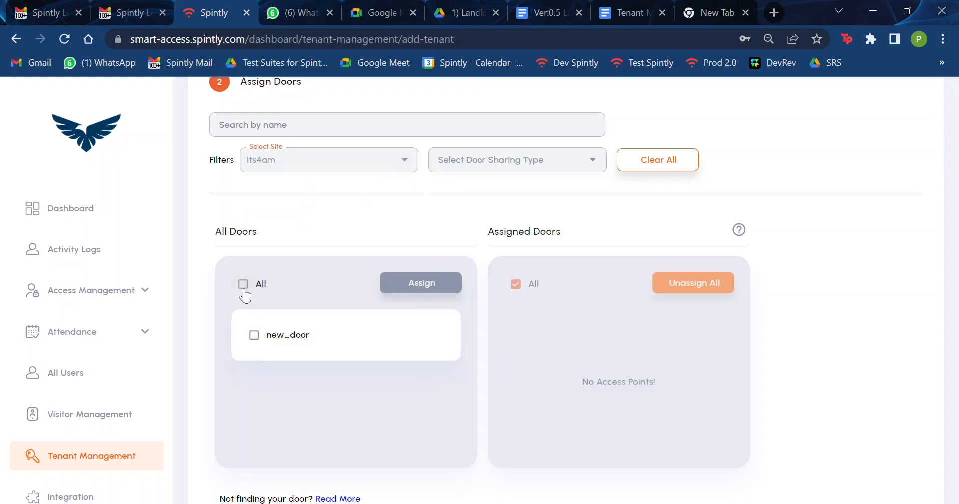
pyautogui.click(243, 284)
pyautogui.click(435, 284)
pyautogui.scroll(-2, 635, 320)
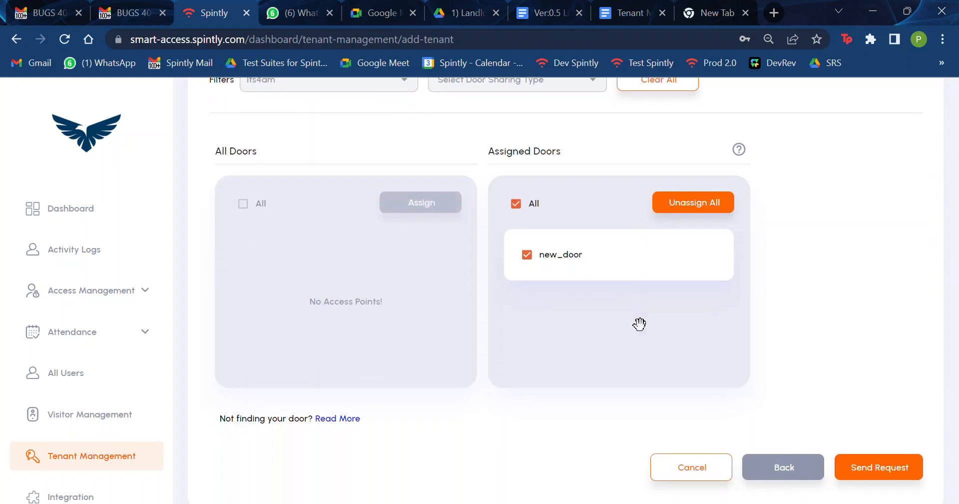
pyautogui.scroll(2, 640, 323)
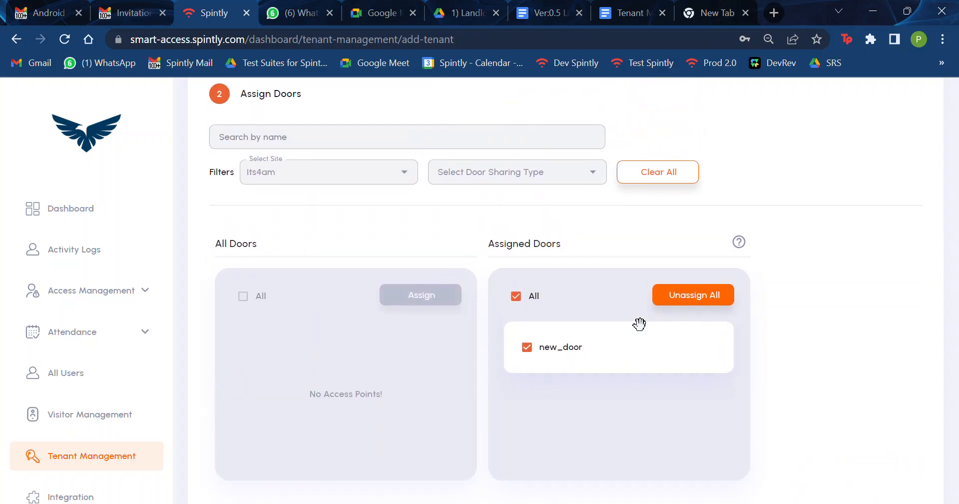
pyautogui.click(418, 172)
pyautogui.click(524, 218)
pyautogui.scroll(-3, 524, 218)
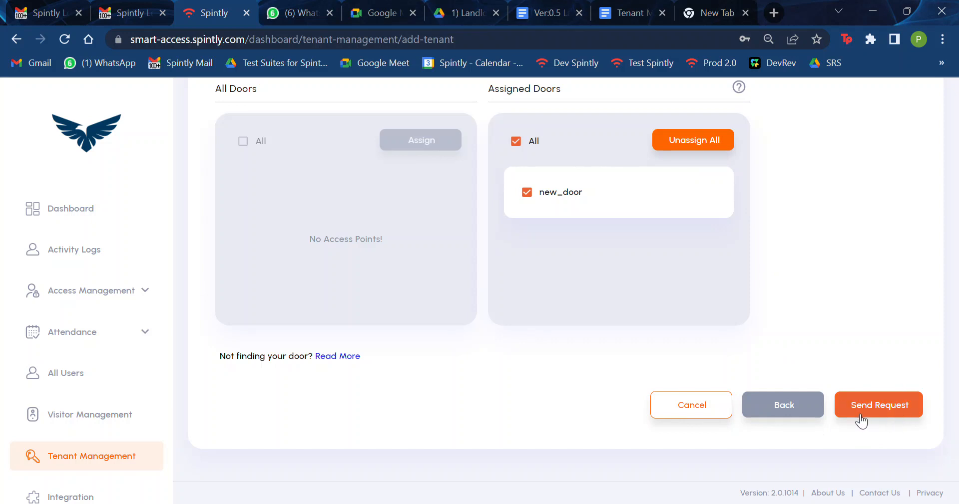
pyautogui.scroll(2, 857, 295)
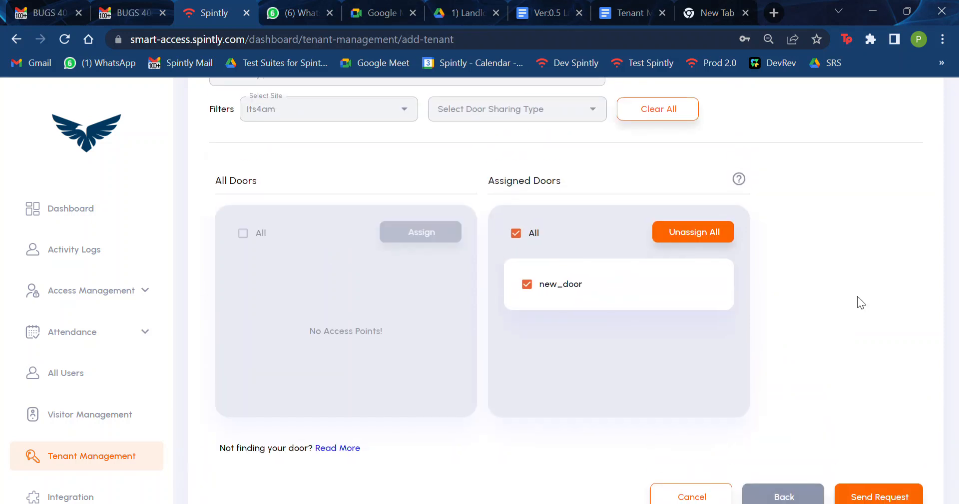
pyautogui.click(538, 292)
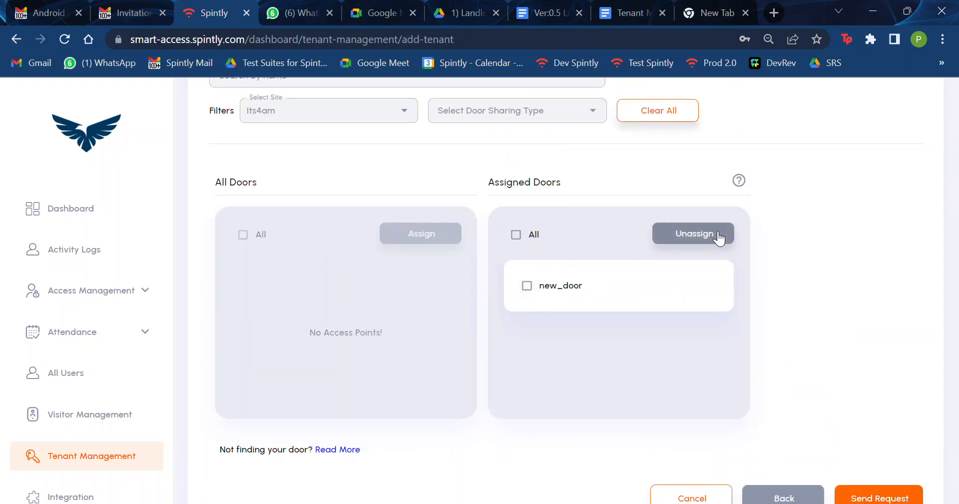
pyautogui.moveTo(603, 284); pyautogui.dragTo(345, 330)
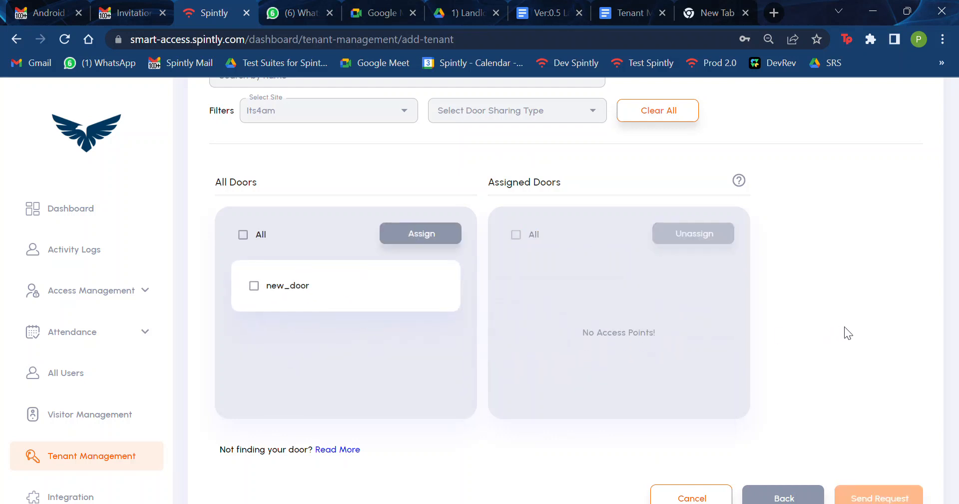
pyautogui.scroll(-2, 849, 339)
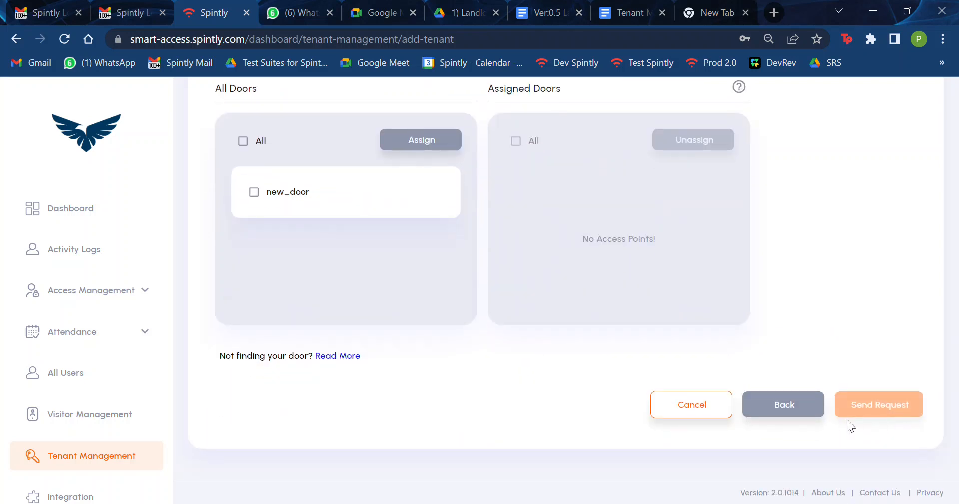
pyautogui.scroll(3, 837, 282)
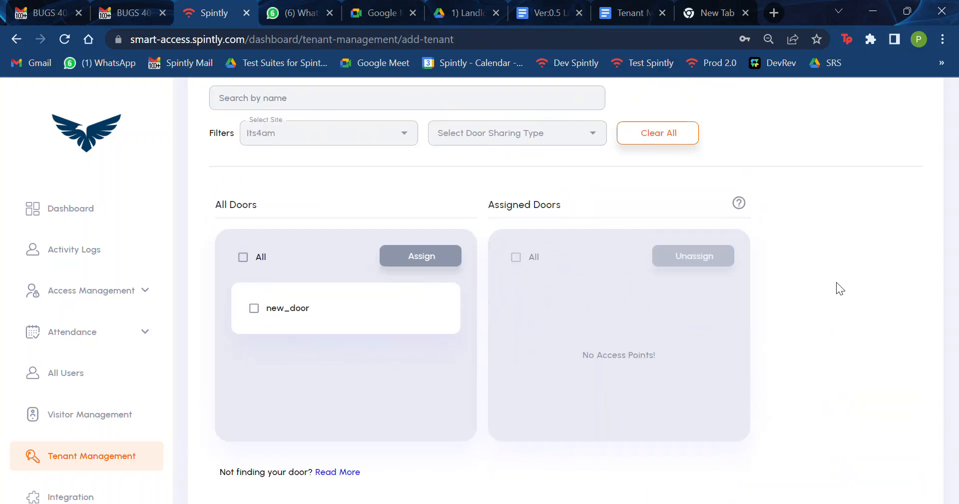
pyautogui.click(405, 142)
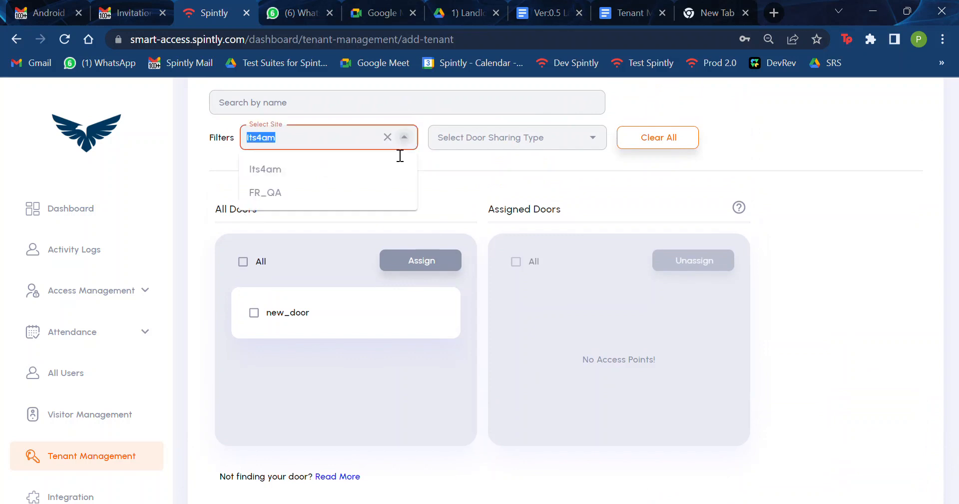
pyautogui.click(288, 191)
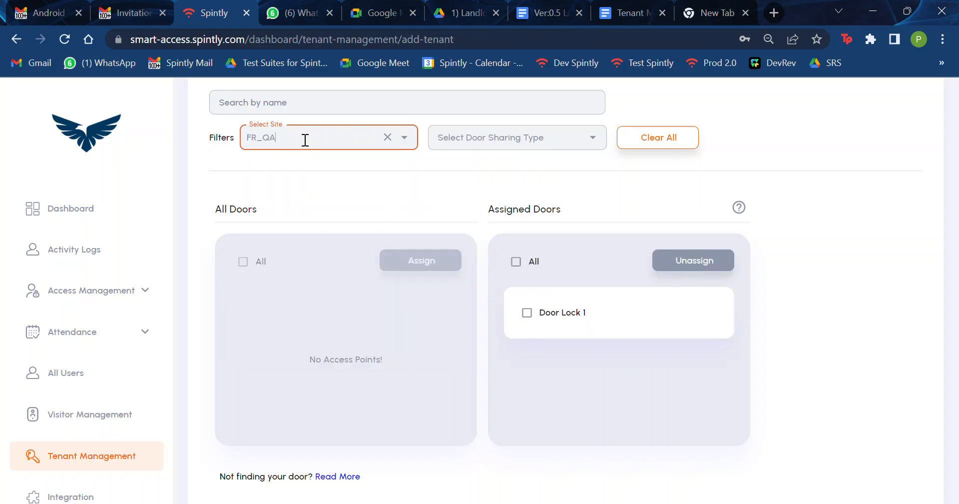
pyautogui.click(306, 140)
pyautogui.click(292, 173)
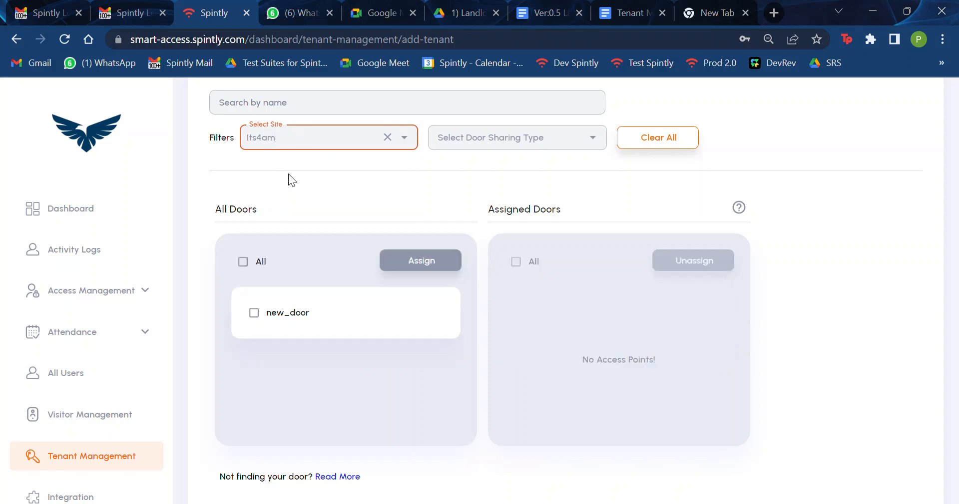
pyautogui.moveTo(310, 316); pyautogui.dragTo(581, 288)
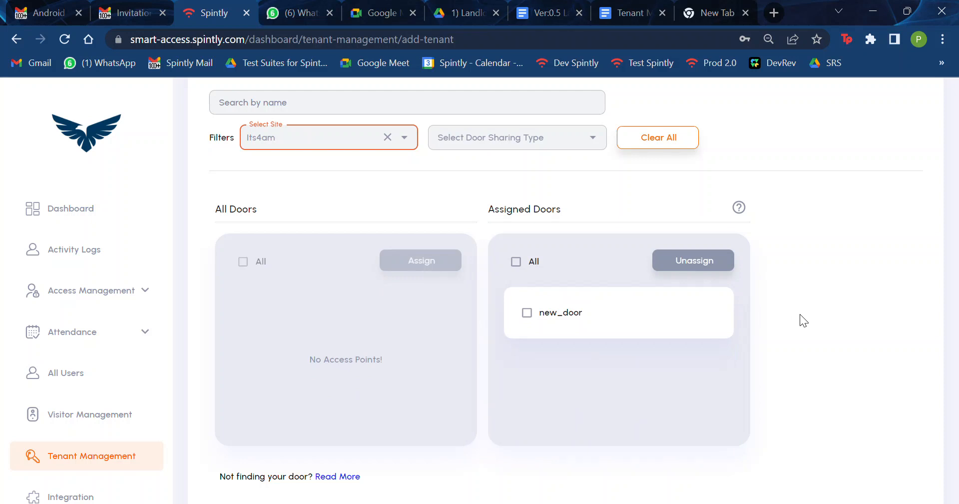
pyautogui.scroll(-2, 799, 314)
pyautogui.scroll(3, 777, 289)
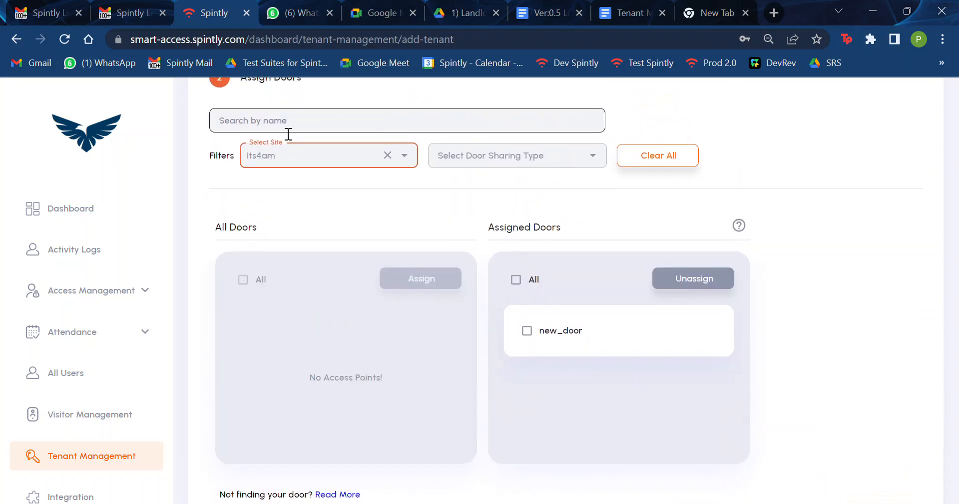
pyautogui.scroll(-3, 861, 350)
# Step: Send the tenant request and confirm the Request Sent dialog with Done
pyautogui.click(873, 408)
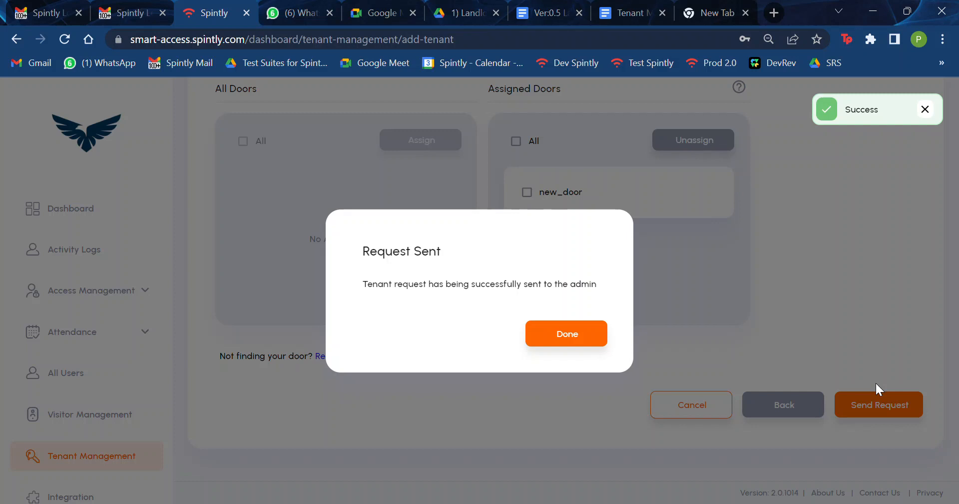
pyautogui.click(578, 336)
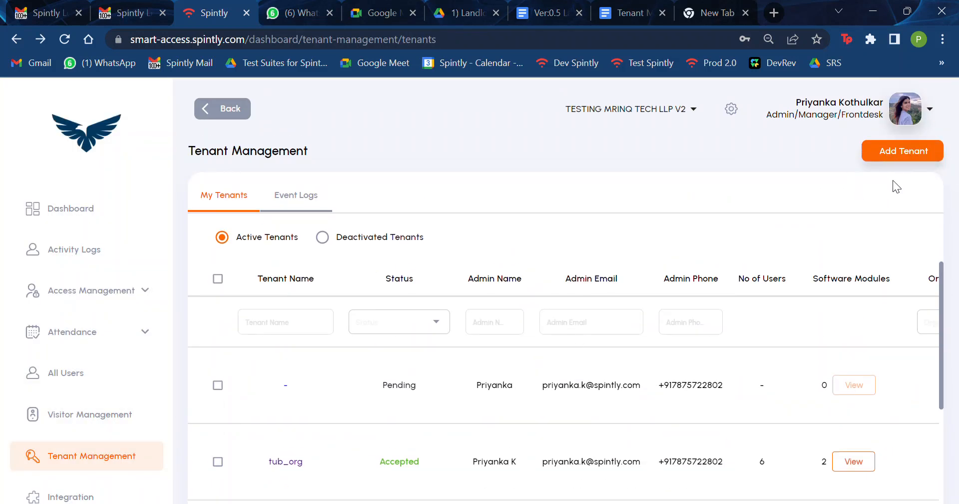
pyautogui.scroll(-3, 693, 247)
pyautogui.scroll(3, 694, 247)
pyautogui.doubleClick(412, 393)
pyautogui.click(445, 396)
pyautogui.doubleClick(418, 286)
pyautogui.click(479, 236)
# Step: Look at the Status filter choices without filtering, then highlight tub_org's Accepted status
pyautogui.click(438, 322)
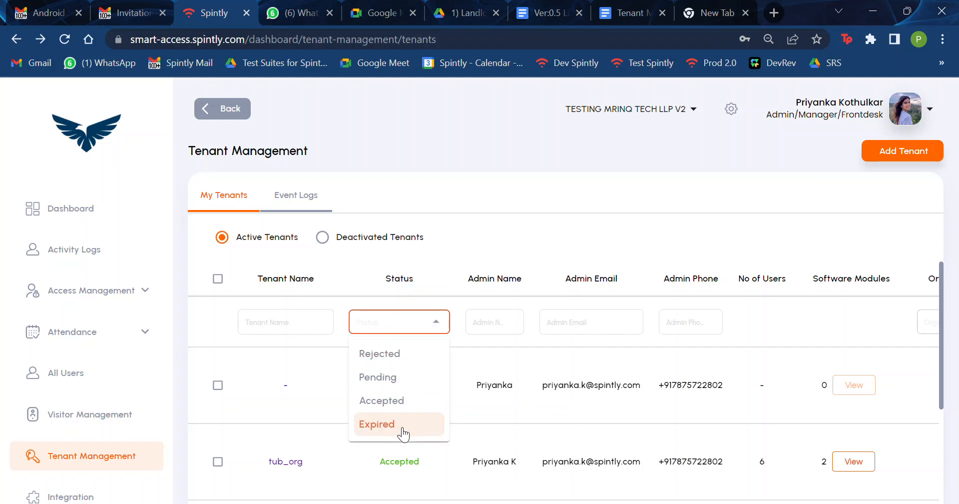
pyautogui.click(514, 204)
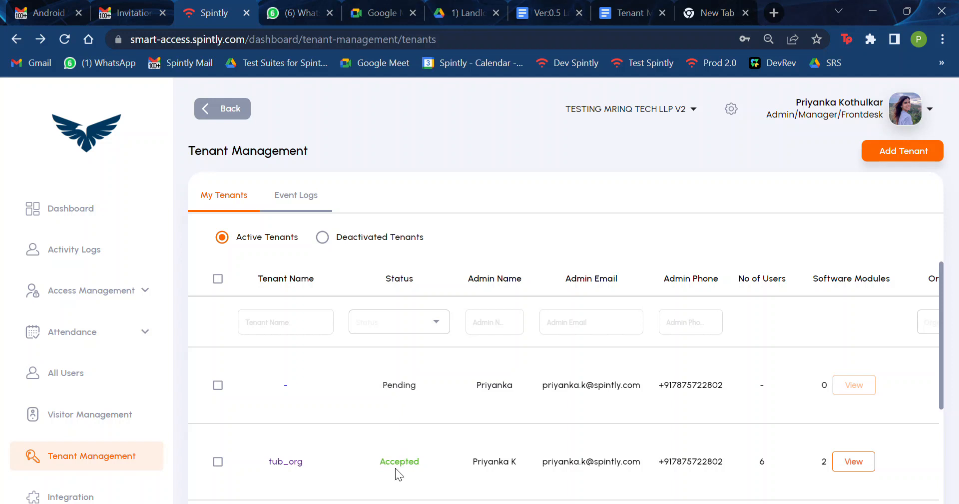
pyautogui.doubleClick(413, 468)
# Step: Filter the tenant list to Rejected, then clear it and reopen the status choices
pyautogui.click(439, 321)
pyautogui.click(415, 355)
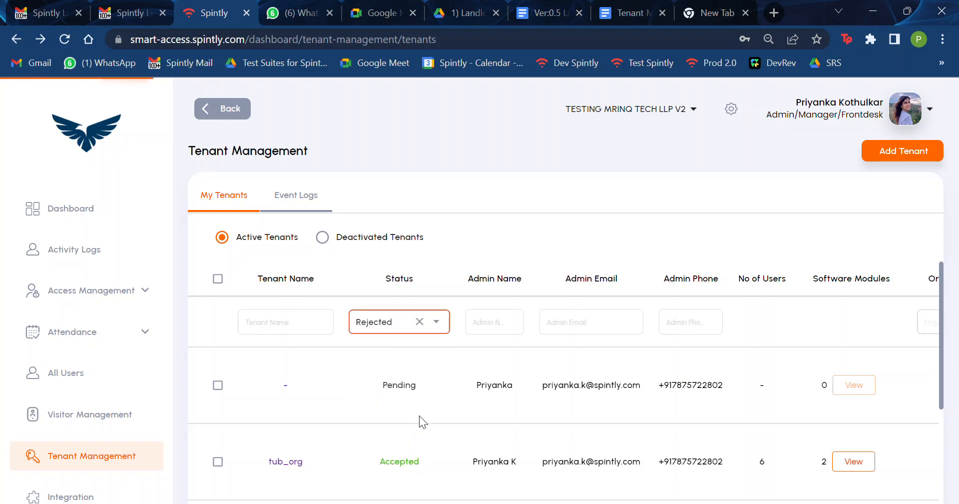
pyautogui.doubleClick(368, 390)
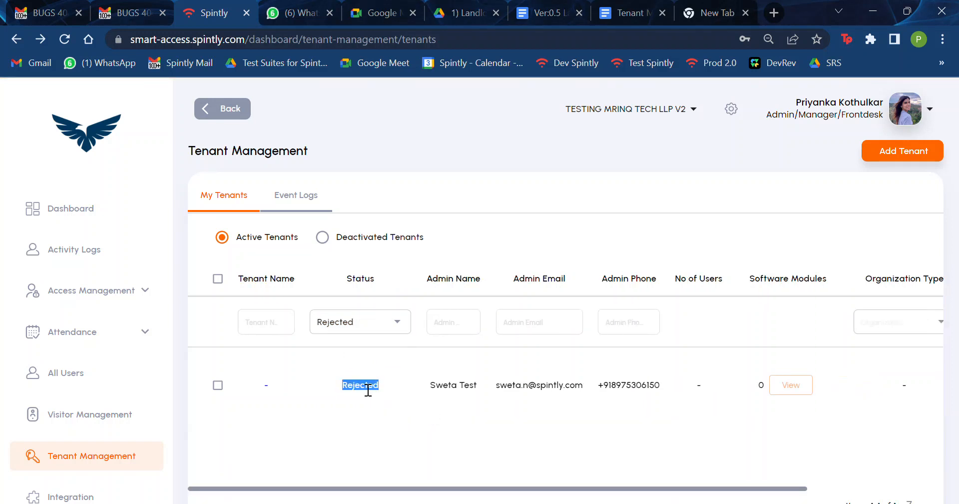
pyautogui.click(384, 322)
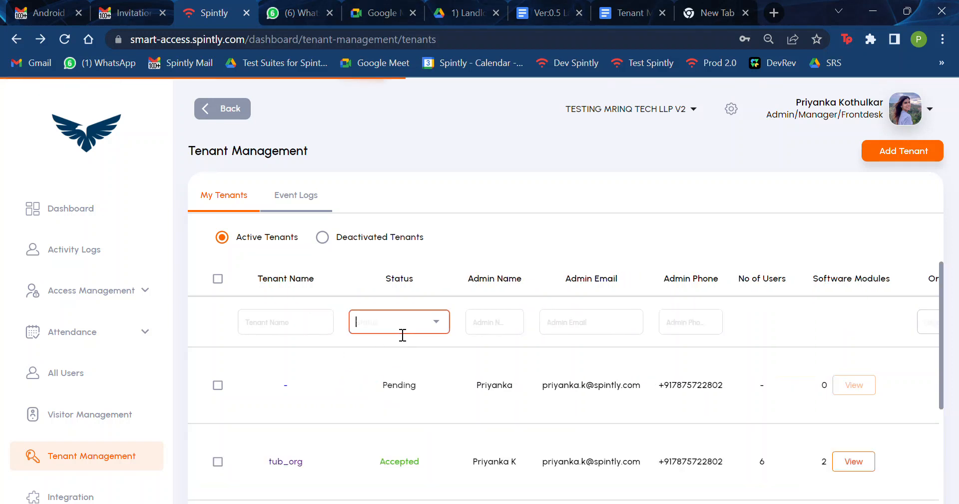
pyautogui.click(437, 322)
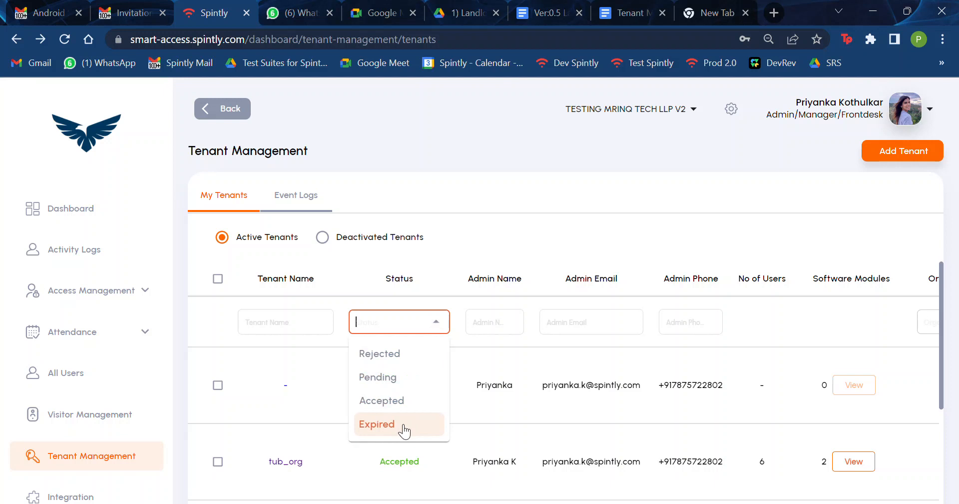